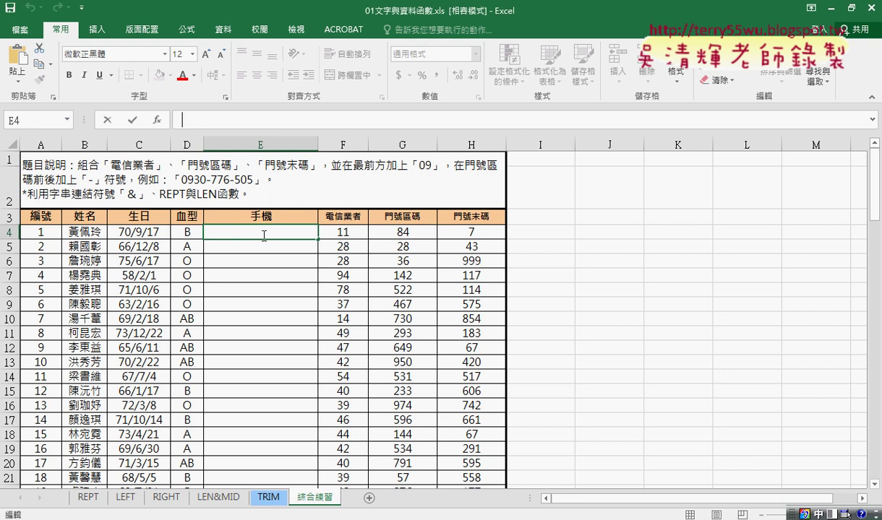
Step: Enter ="09"&F4 in E4 so it shows 0911
{"action": "left_click", "coordinate": [203, 121]}
{"action": "type", "text": "-"}
{"action": "key", "text": "Escape"}
{"action": "type", "text": "="}
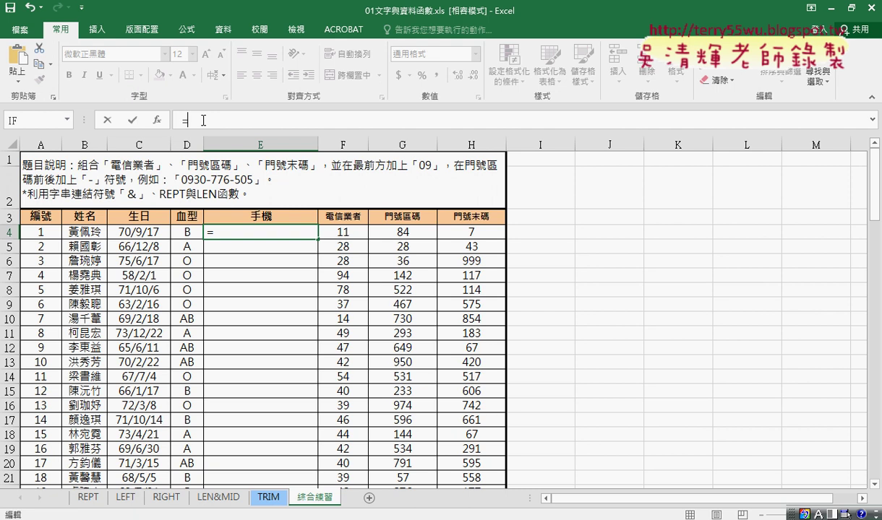
{"action": "type", "text": "\""}
{"action": "type", "text": "09\""}
{"action": "type", "text": "&"}
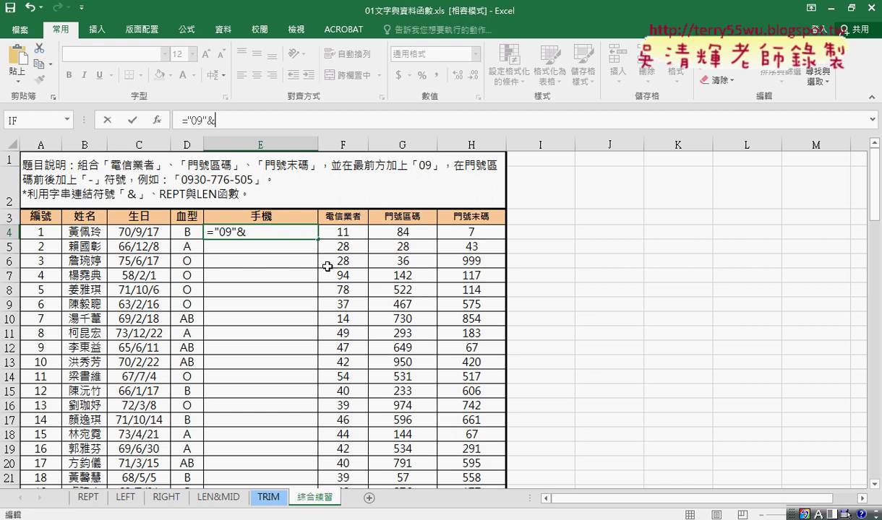
{"action": "left_click", "coordinate": [354, 235]}
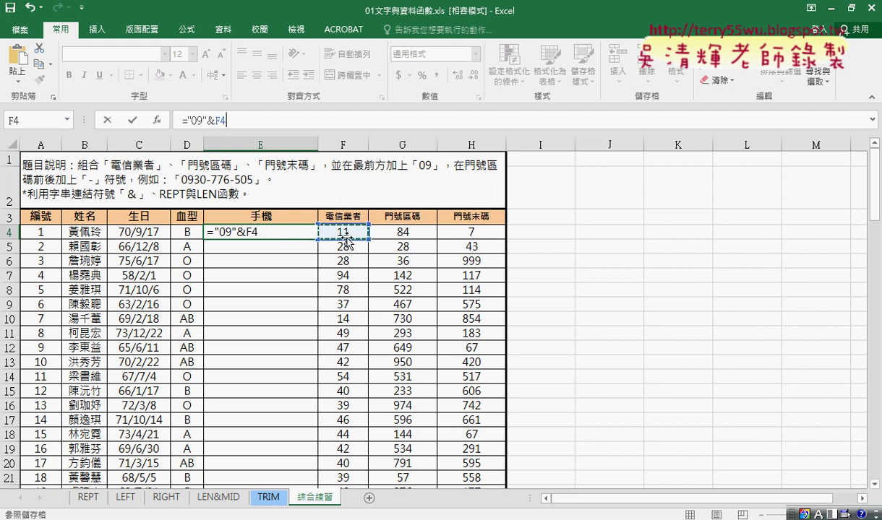
{"action": "left_click", "coordinate": [133, 120]}
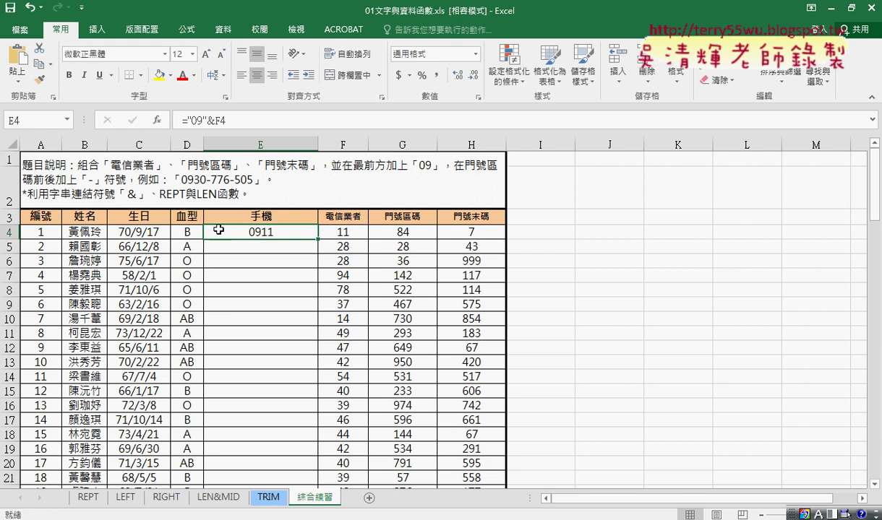
Step: Extend the E4 formula with &"-" so it shows 0911-
{"action": "left_click", "coordinate": [356, 124]}
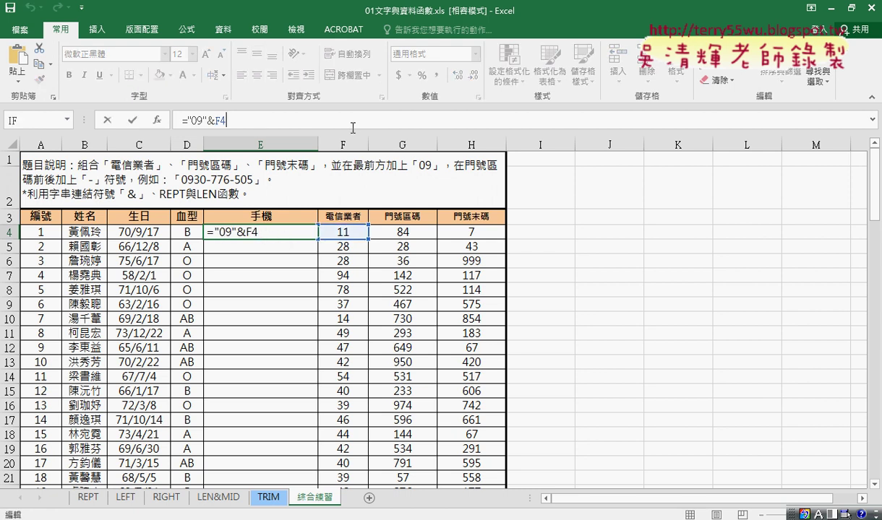
{"action": "type", "text": "&"}
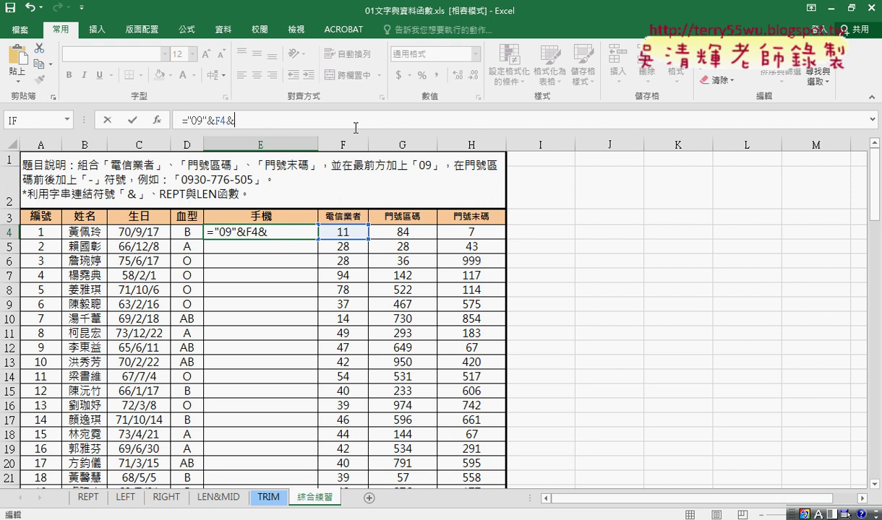
{"action": "type", "text": "\"-"}
{"action": "type", "text": "\""}
{"action": "double_click", "coordinate": [238, 121]}
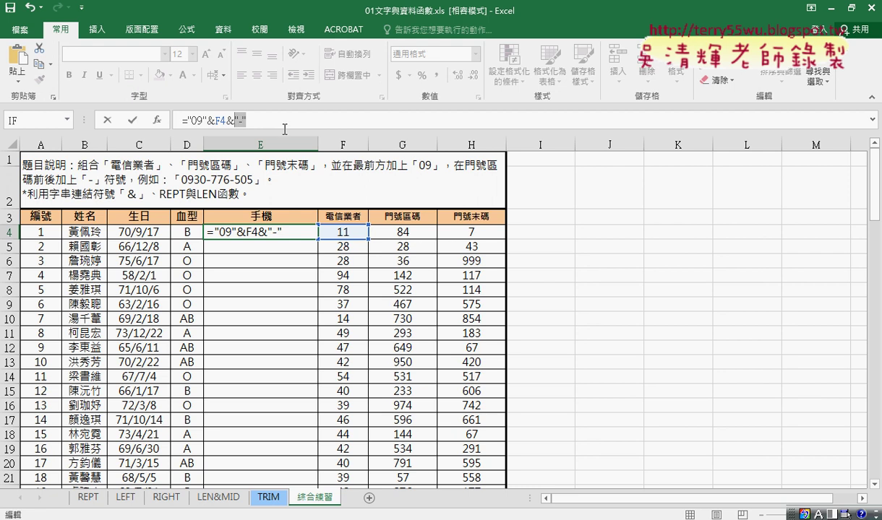
{"action": "left_click", "coordinate": [132, 119]}
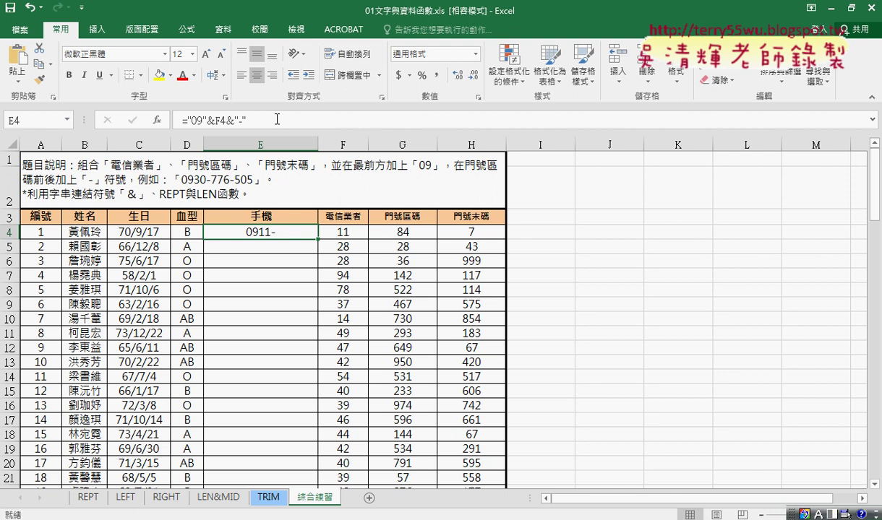
{"action": "double_click", "coordinate": [318, 224]}
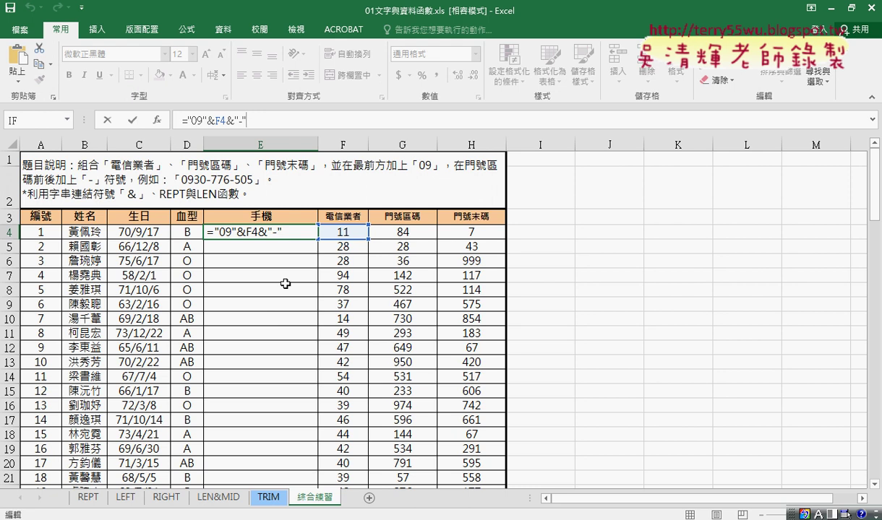
Step: Append &REPT("0",3-LEN(G4)) to the E4 formula so it shows 0911-0
{"action": "left_click", "coordinate": [286, 126]}
{"action": "type", "text": "&r"}
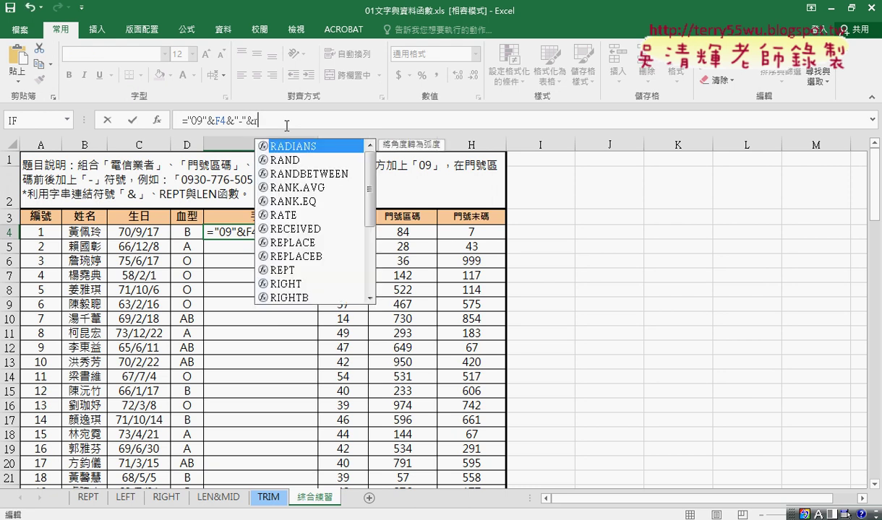
{"action": "type", "text": "ept"}
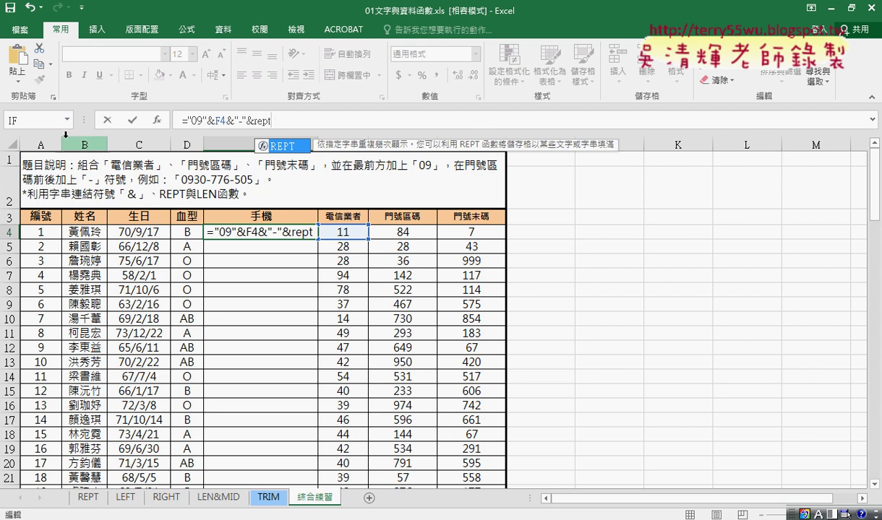
{"action": "type", "text": "("}
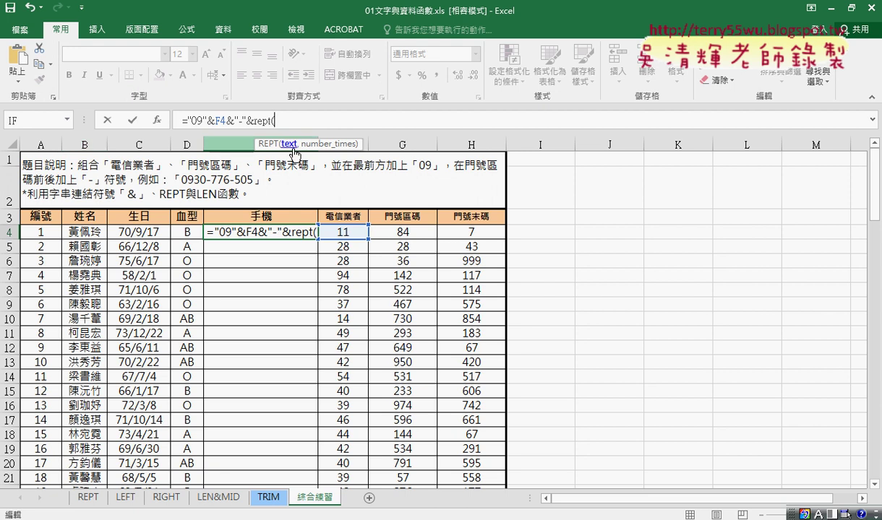
{"action": "type", "text": "\"0"}
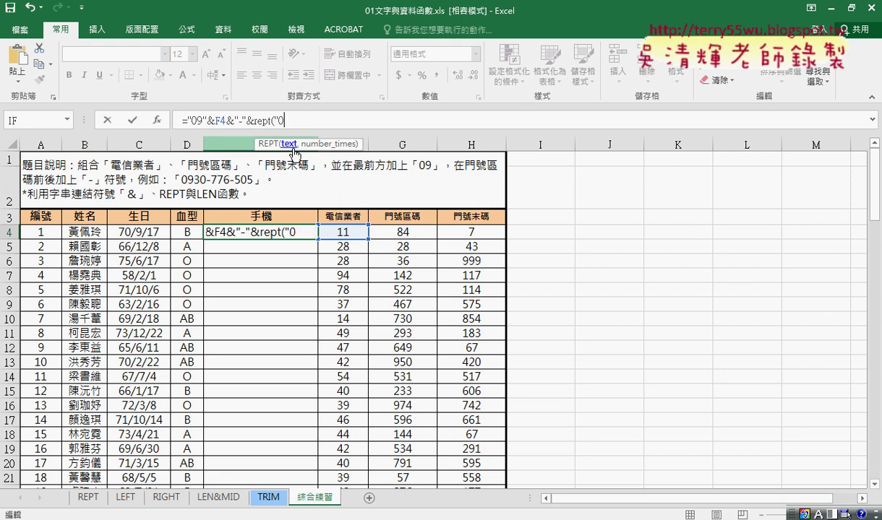
{"action": "type", "text": "\""}
{"action": "type", "text": ","}
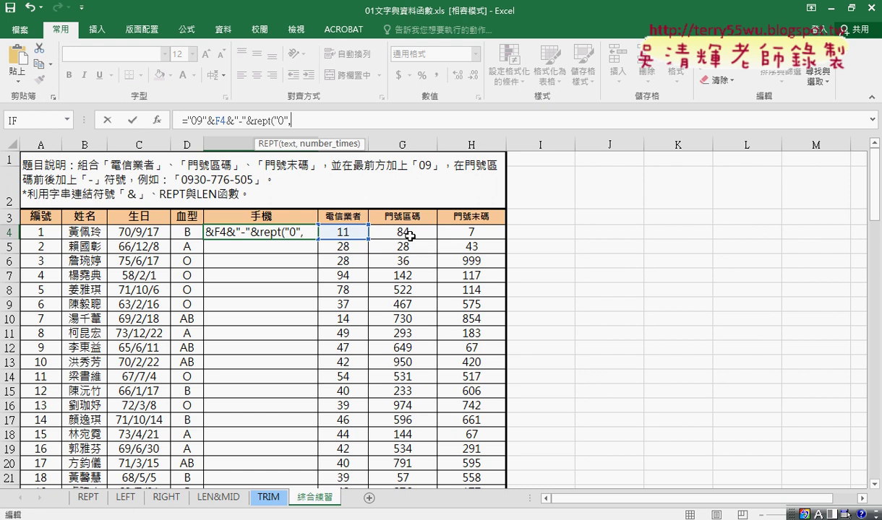
{"action": "type", "text": "3-"}
{"action": "type", "text": "l"}
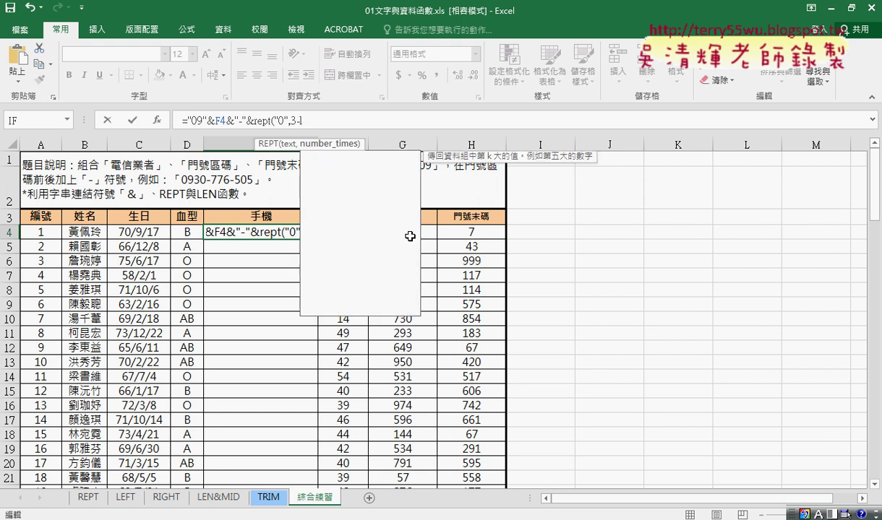
{"action": "type", "text": "en"}
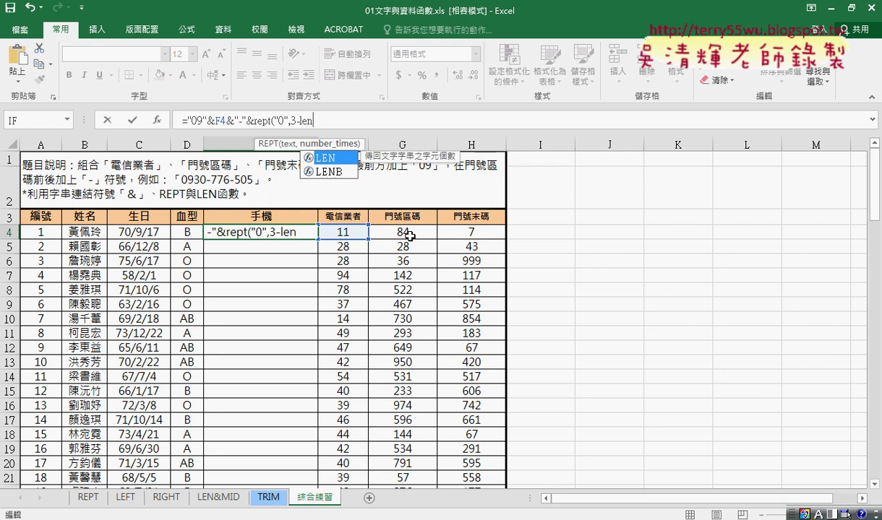
{"action": "type", "text": "("}
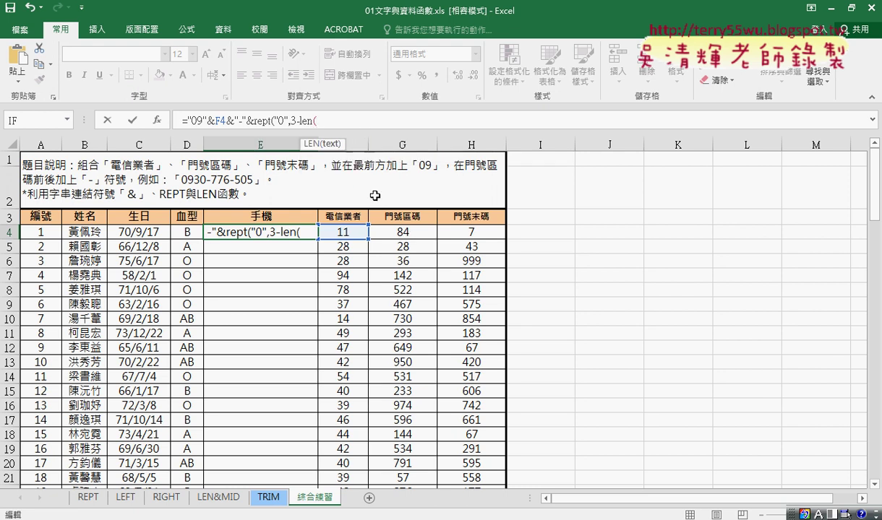
{"action": "left_click", "coordinate": [406, 233]}
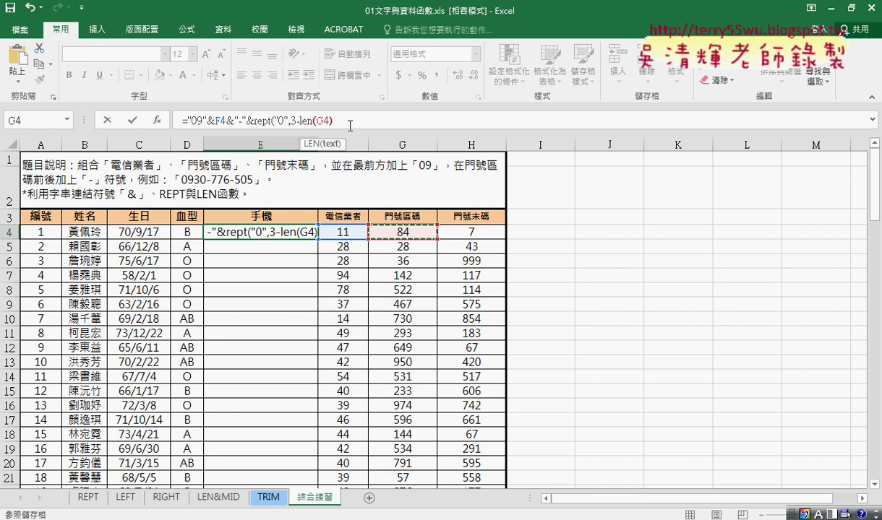
{"action": "type", "text": ")"}
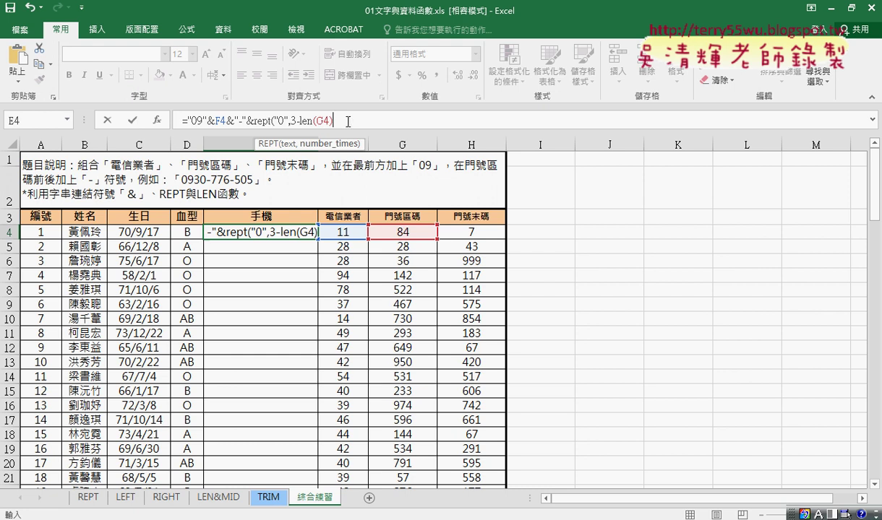
{"action": "type", "text": ")"}
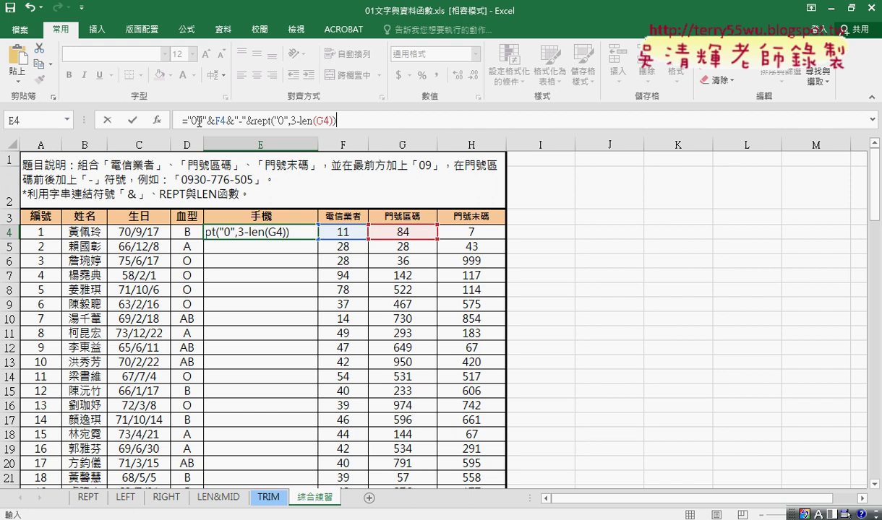
{"action": "left_click", "coordinate": [131, 120]}
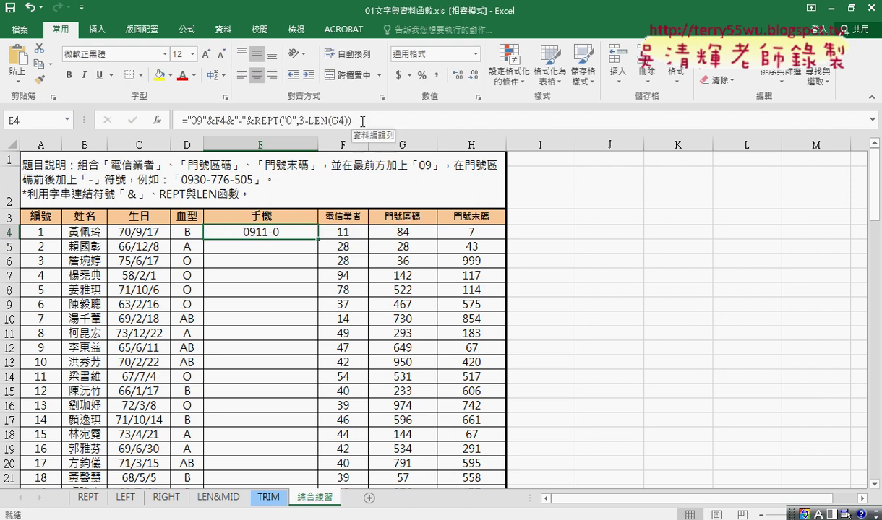
Step: Append &G4 to the E4 formula so it shows 0911-084
{"action": "left_click", "coordinate": [411, 120]}
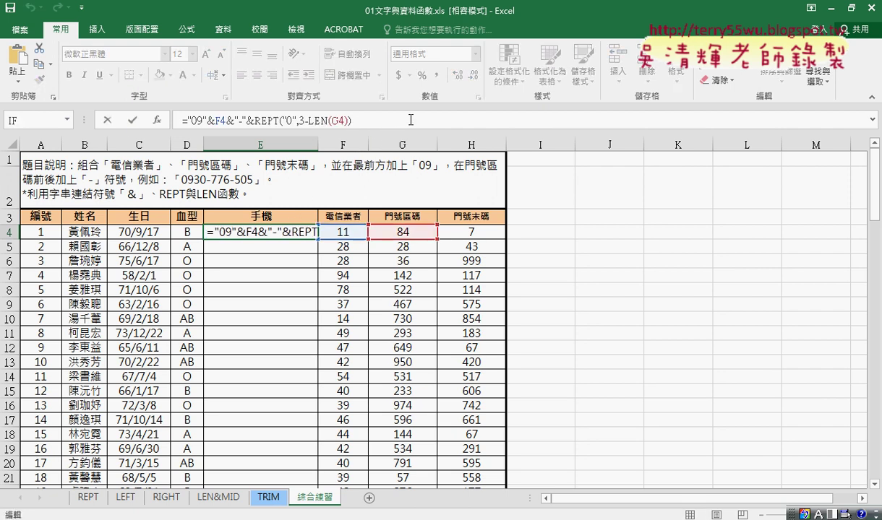
{"action": "type", "text": "&"}
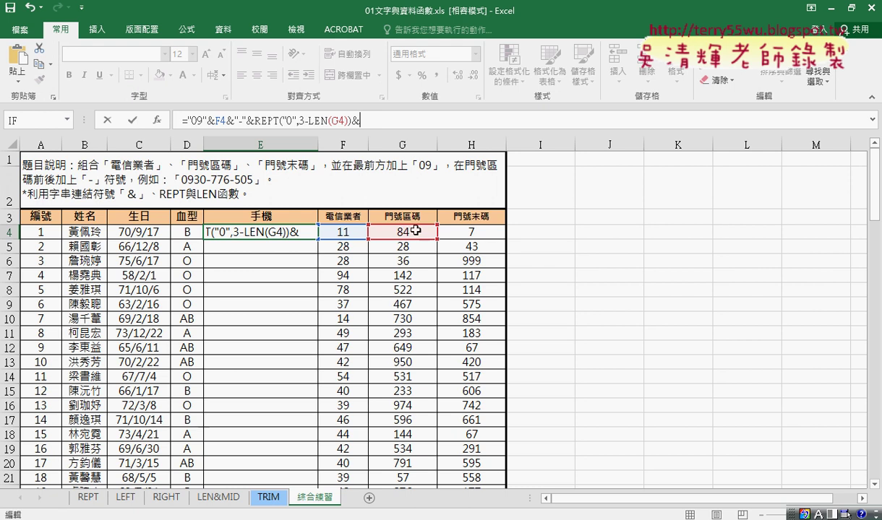
{"action": "left_click", "coordinate": [415, 230]}
{"action": "left_click", "coordinate": [134, 121]}
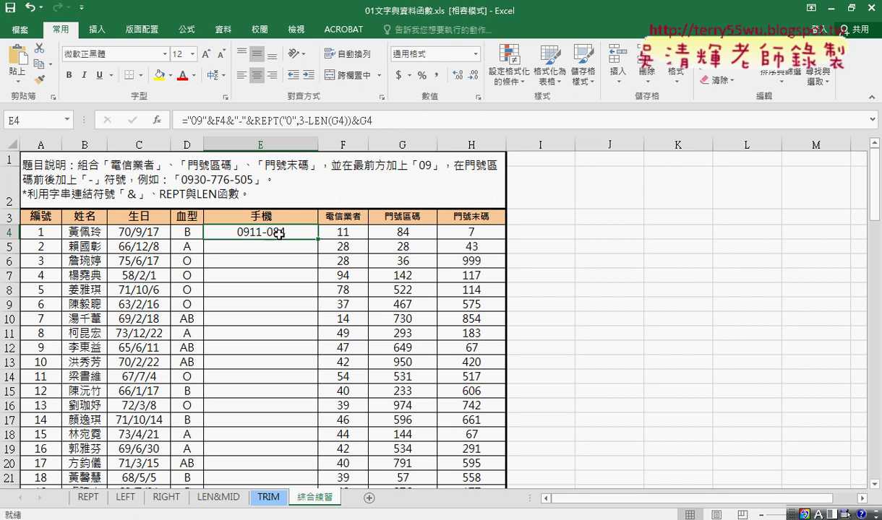
{"action": "left_click_drag", "start_coordinate": [227, 121], "coordinate": [385, 123]}
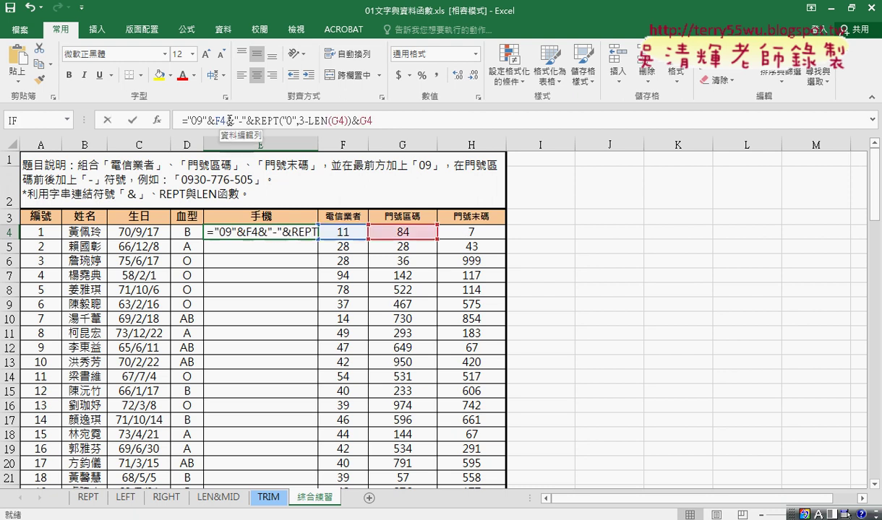
{"action": "left_click", "coordinate": [384, 123]}
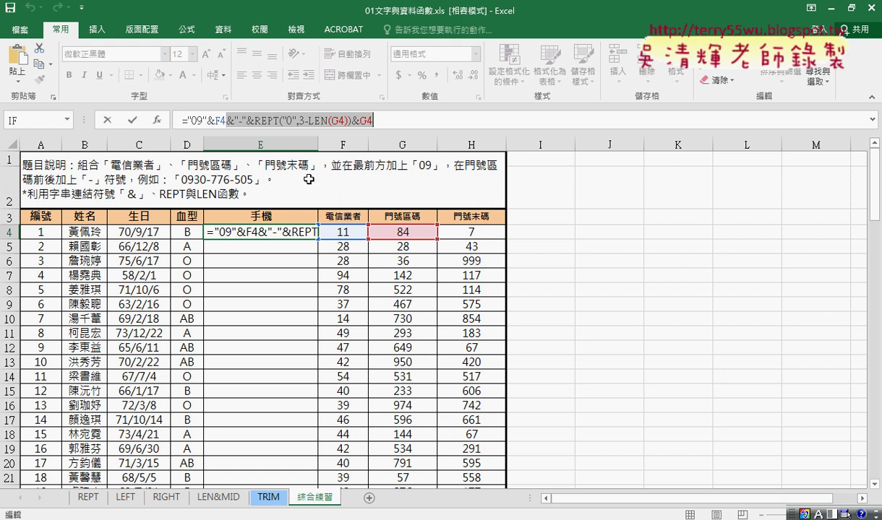
{"action": "left_click", "coordinate": [135, 123]}
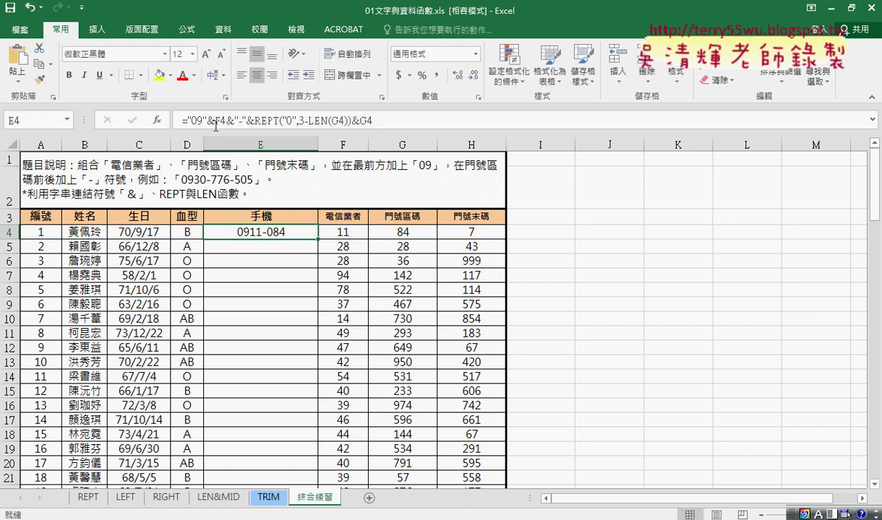
{"action": "left_click_drag", "start_coordinate": [227, 121], "coordinate": [422, 125]}
{"action": "key", "text": "ctrl+c"}
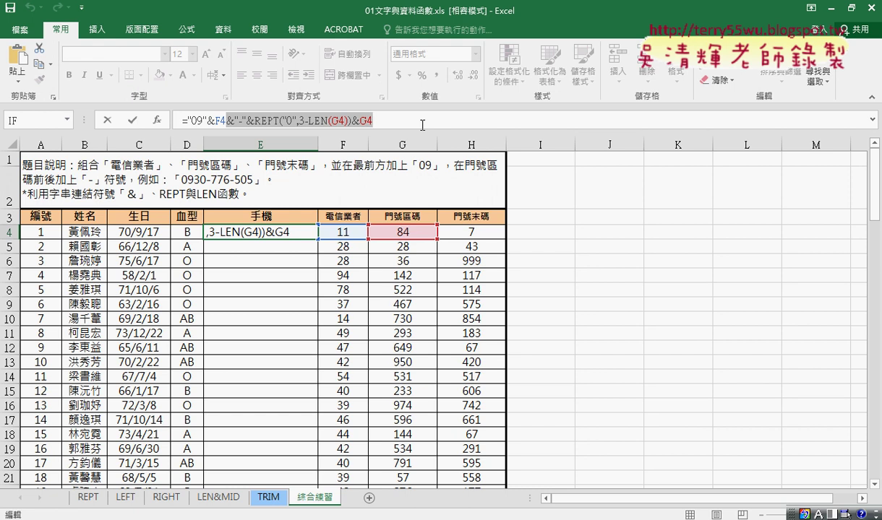
{"action": "left_click", "coordinate": [422, 124]}
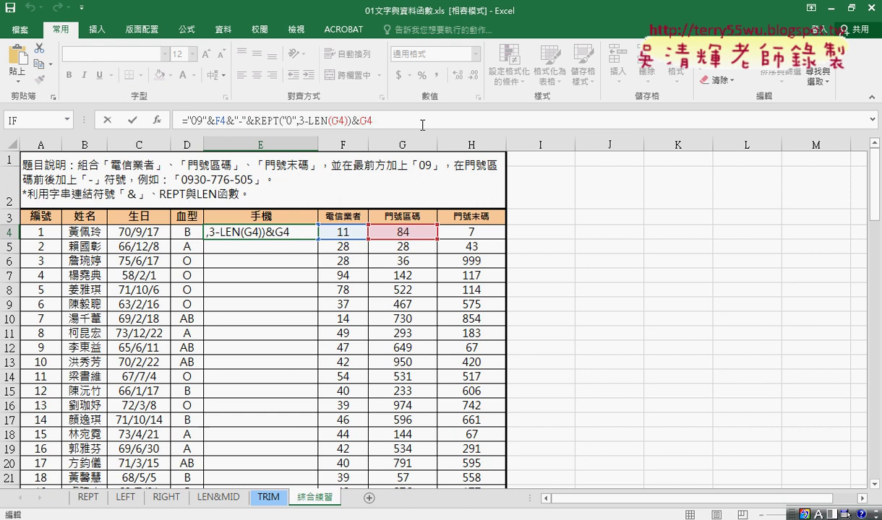
{"action": "key", "text": "ctrl+v"}
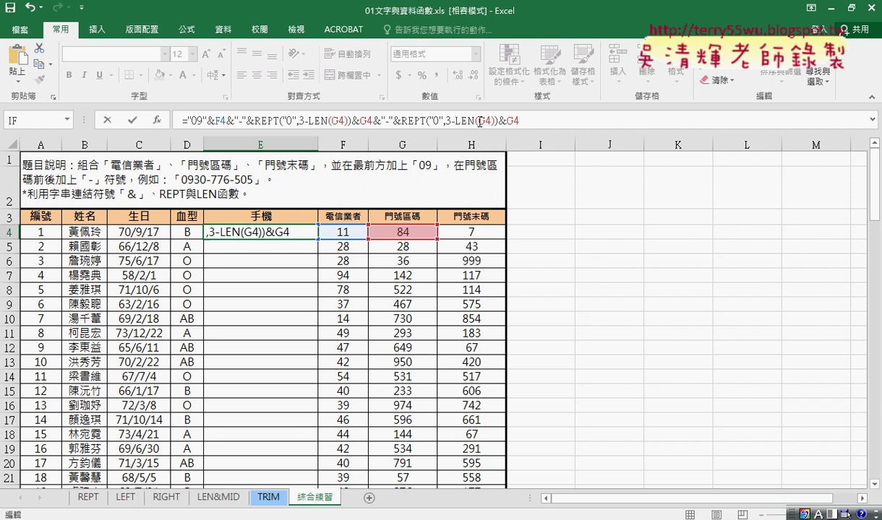
{"action": "left_click_drag", "start_coordinate": [478, 121], "coordinate": [494, 120]}
{"action": "left_click", "coordinate": [470, 231]}
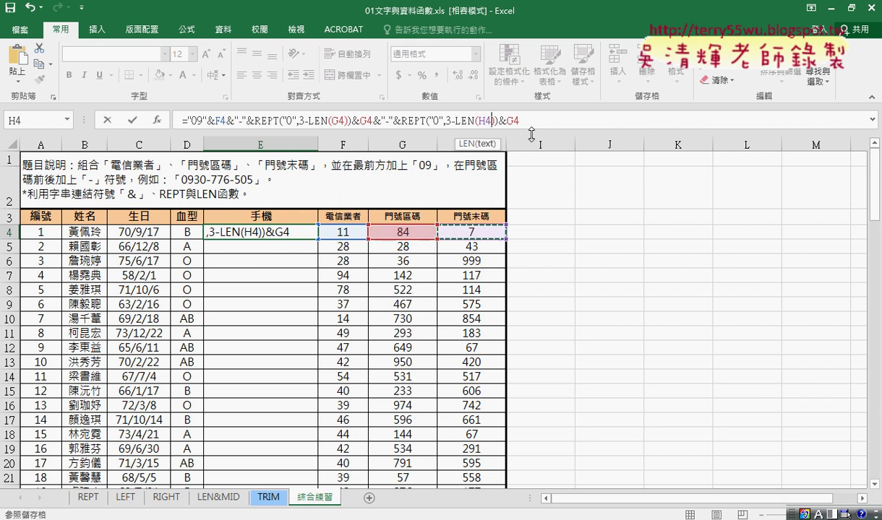
{"action": "double_click", "coordinate": [513, 121]}
{"action": "left_click", "coordinate": [470, 231]}
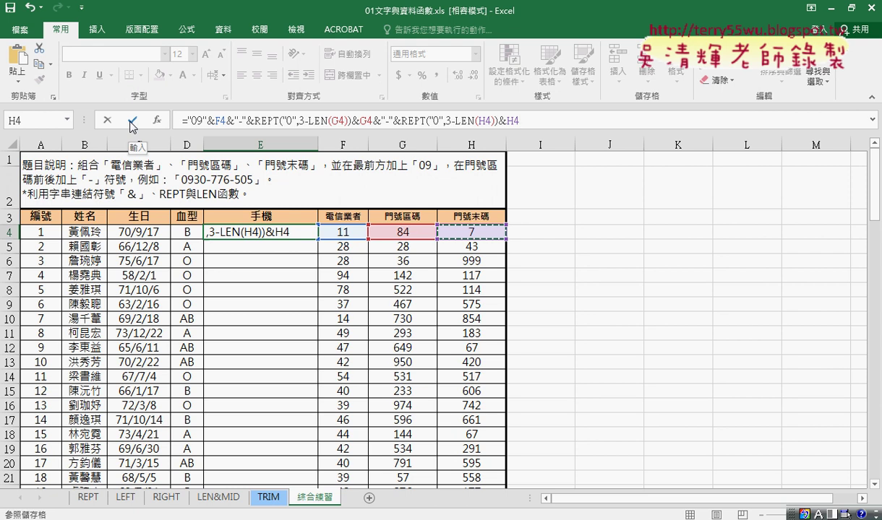
{"action": "left_click", "coordinate": [132, 123]}
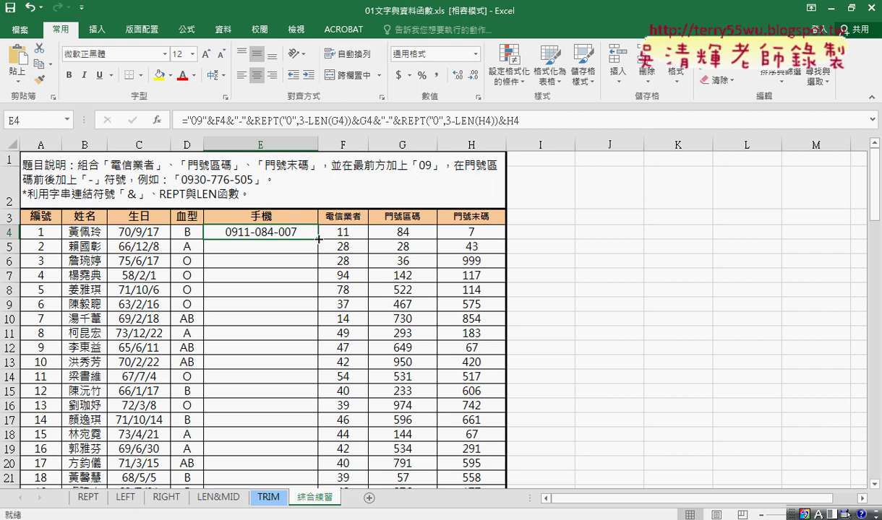
Step: Fill the E4 phone formula down the 手機 column, then minimise Excel
{"action": "double_click", "coordinate": [318, 238]}
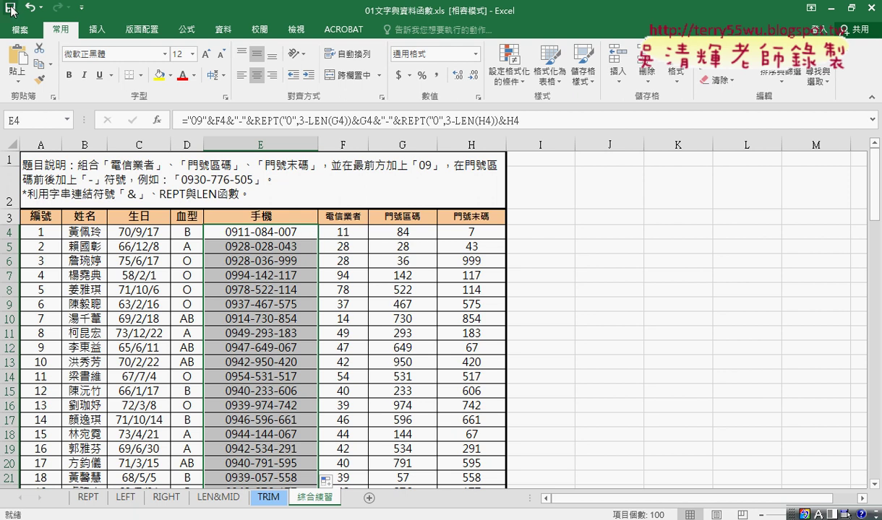
{"action": "left_click", "coordinate": [833, 10]}
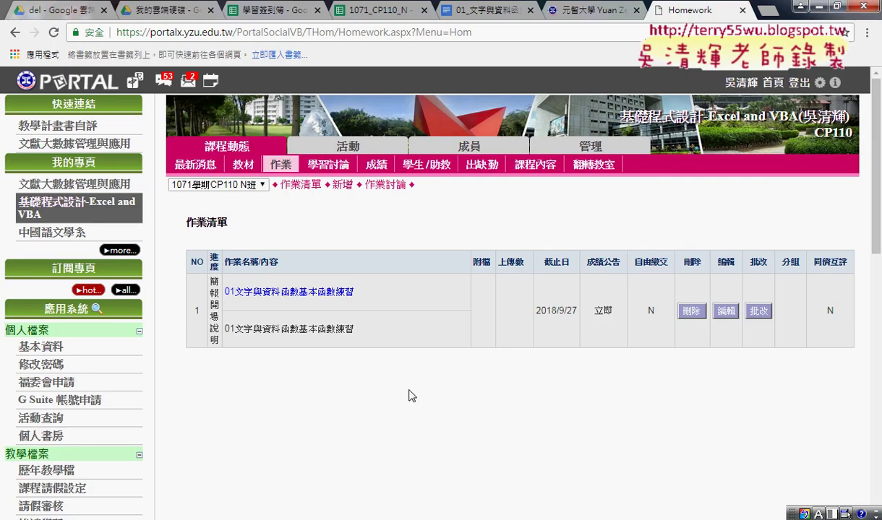
Step: Highlight the assignment title 01文字與資料函數基本函數練習 in the homework list
{"action": "left_click_drag", "start_coordinate": [354, 292], "coordinate": [228, 295]}
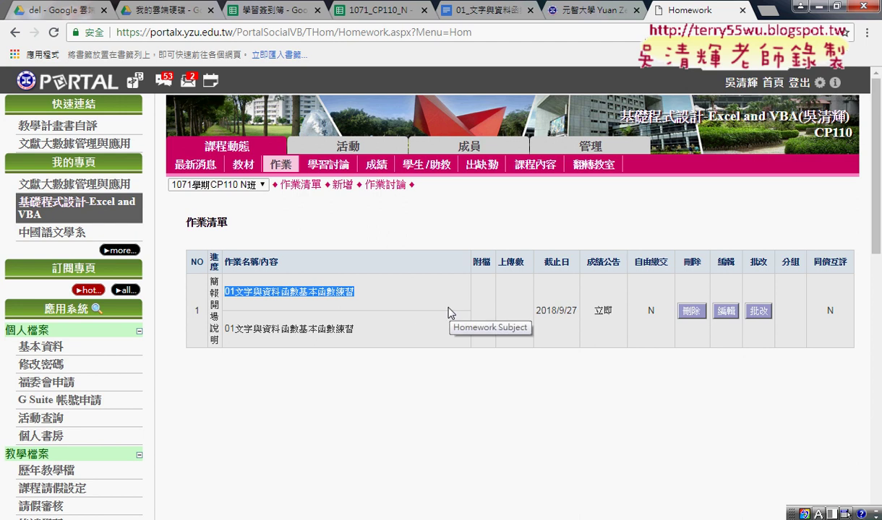
Step: Close the Downloads and old folder windows, then open 範例檔\01文字與資料函數 from the desktop
{"action": "left_click", "coordinate": [817, 9]}
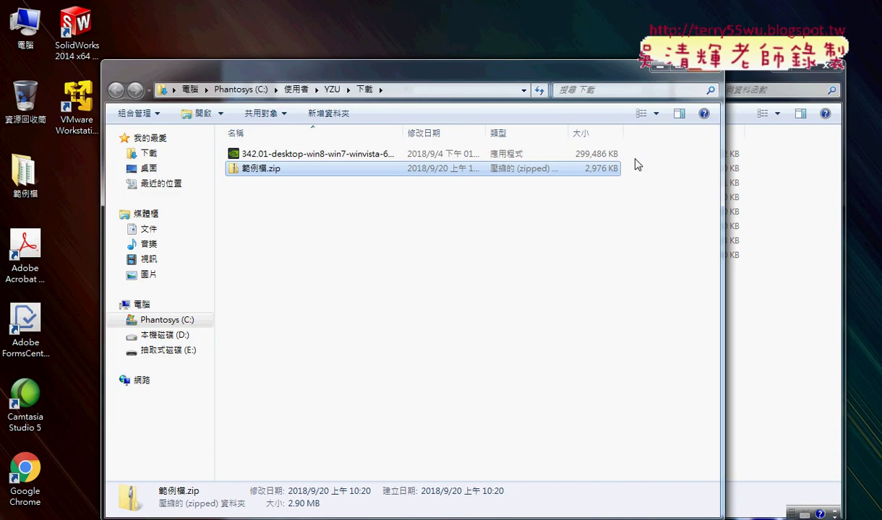
{"action": "left_click", "coordinate": [654, 65]}
{"action": "left_click", "coordinate": [784, 65]}
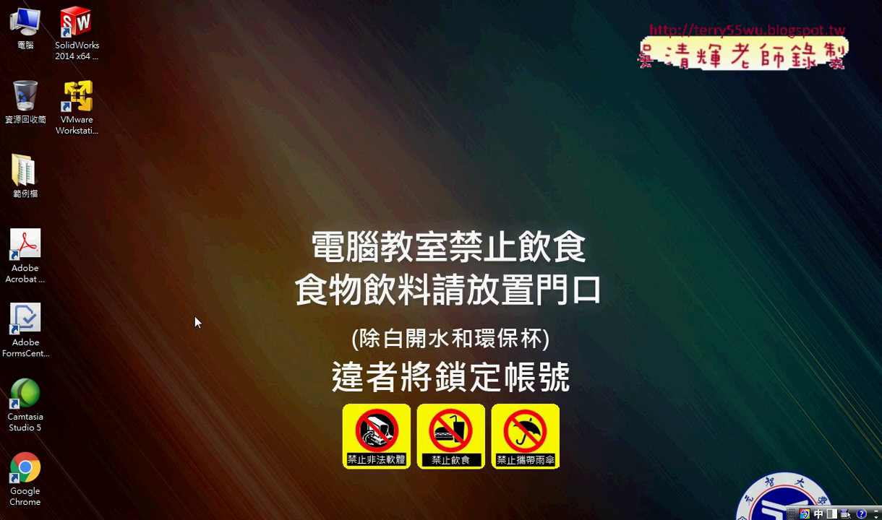
{"action": "double_click", "coordinate": [23, 172]}
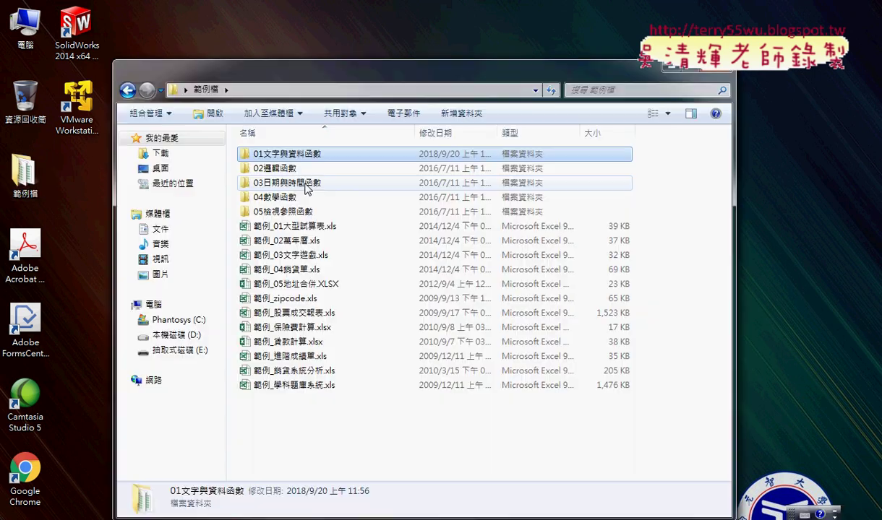
{"action": "double_click", "coordinate": [284, 155]}
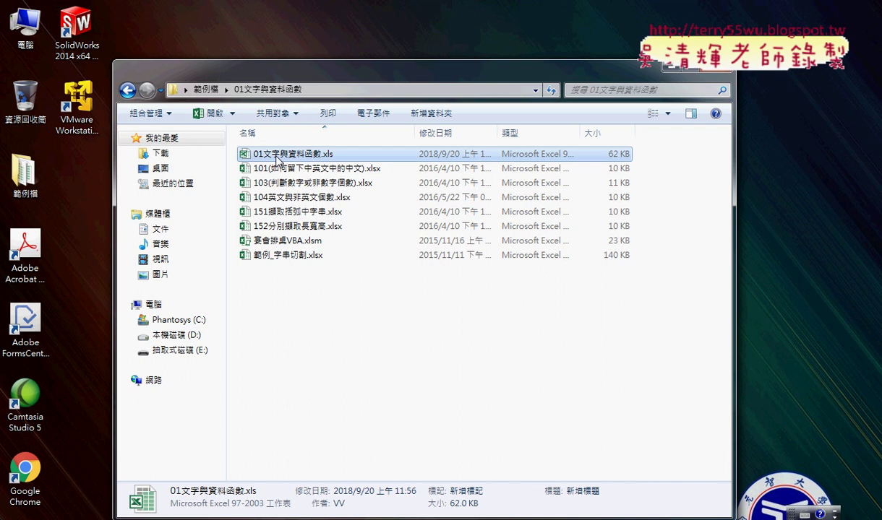